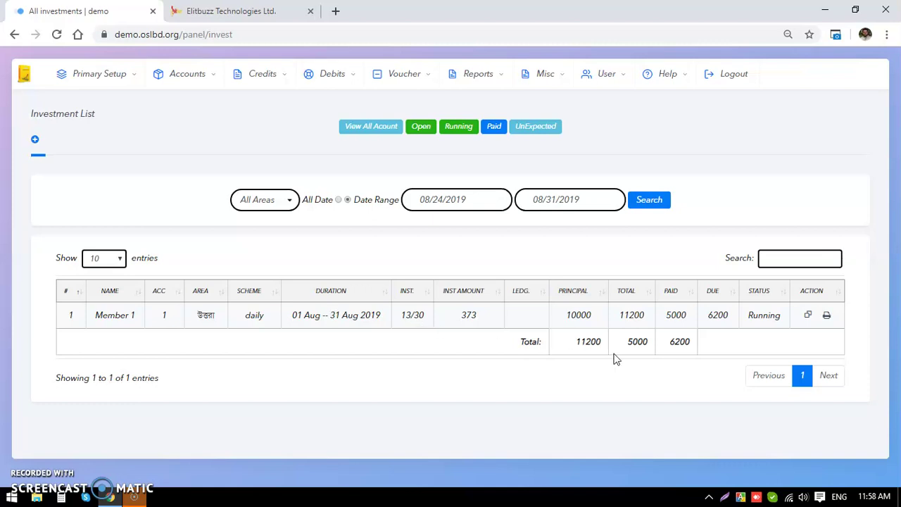
# - Close the Elitbuzz Technologies page and open the account closing search page in a new tab
pyautogui.moveTo(730, 316); pyautogui.dragTo(702, 320)
pyautogui.click(198, 78)
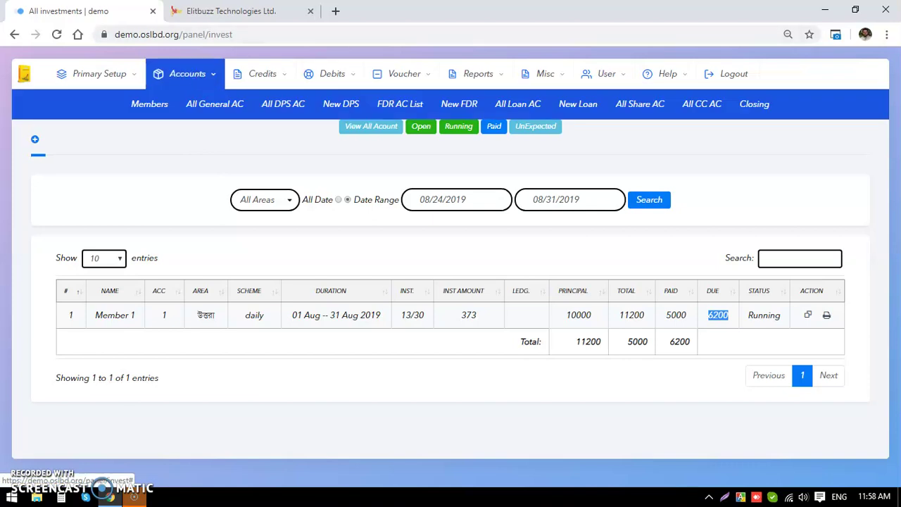
pyautogui.click(309, 11)
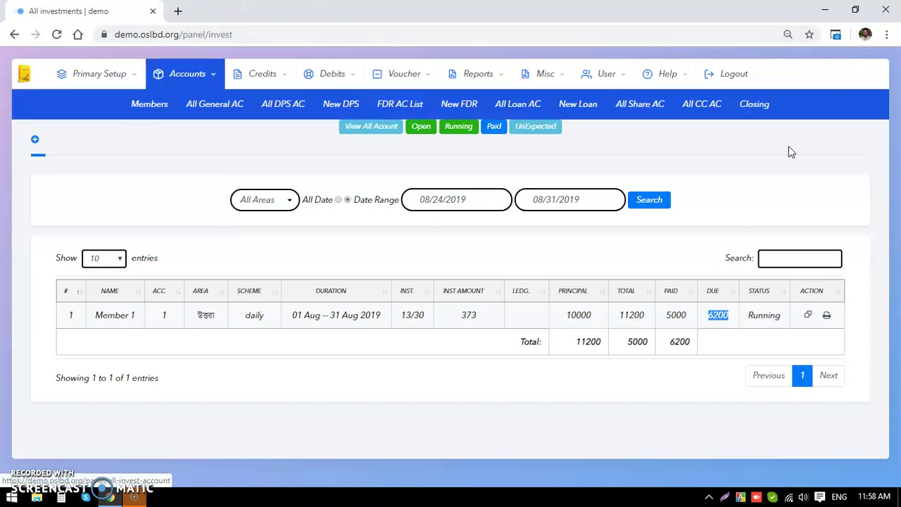
pyautogui.click(759, 111)
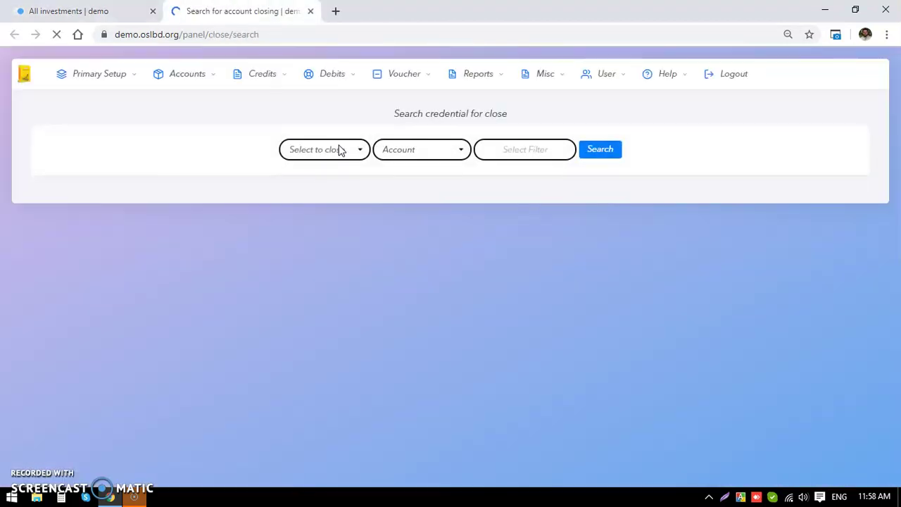
# - Search for the loan account to close by entering the member's account number
pyautogui.click(340, 149)
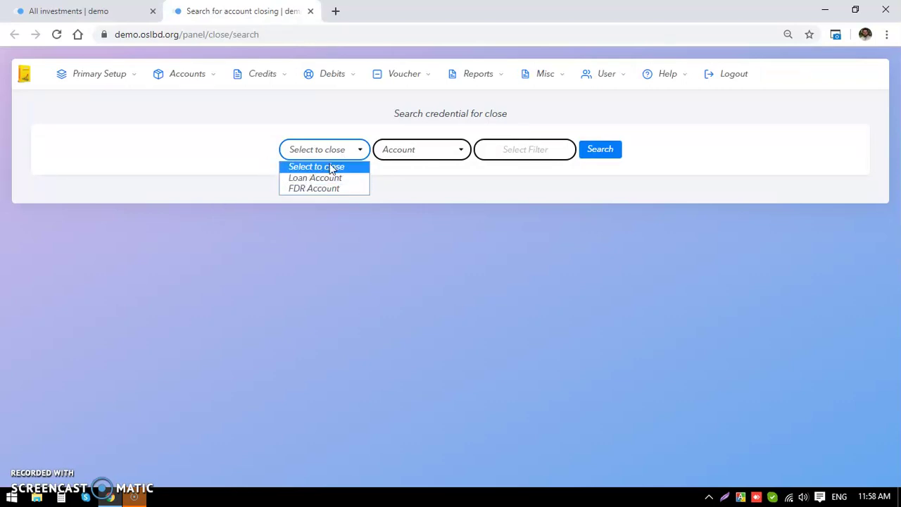
pyautogui.click(329, 178)
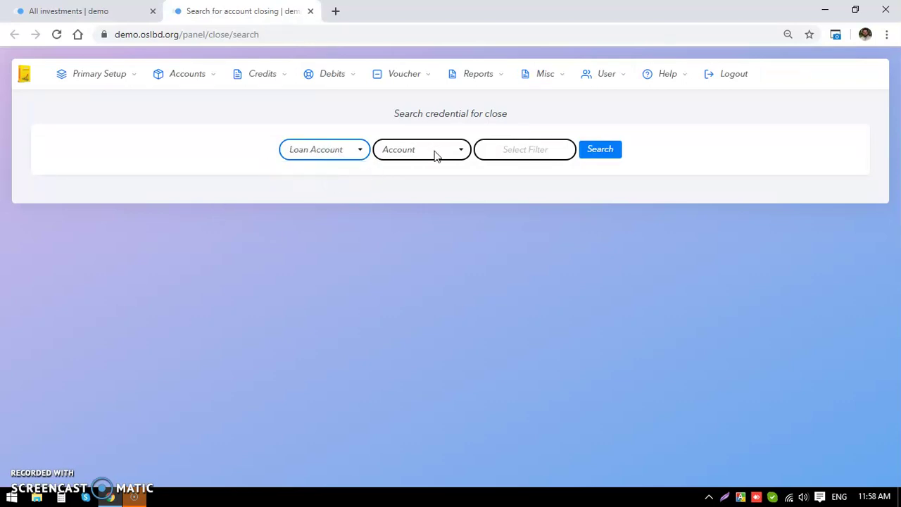
pyautogui.click(564, 148)
pyautogui.write('1')
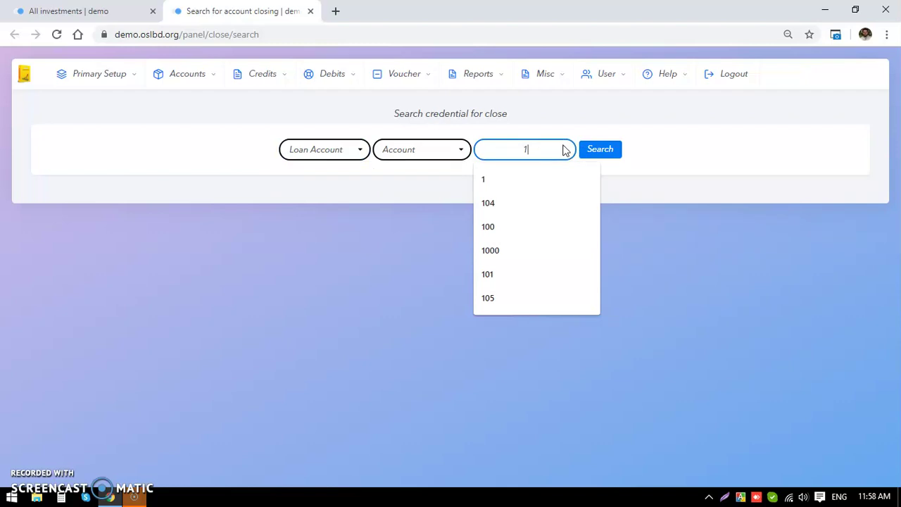
pyautogui.press('Return')
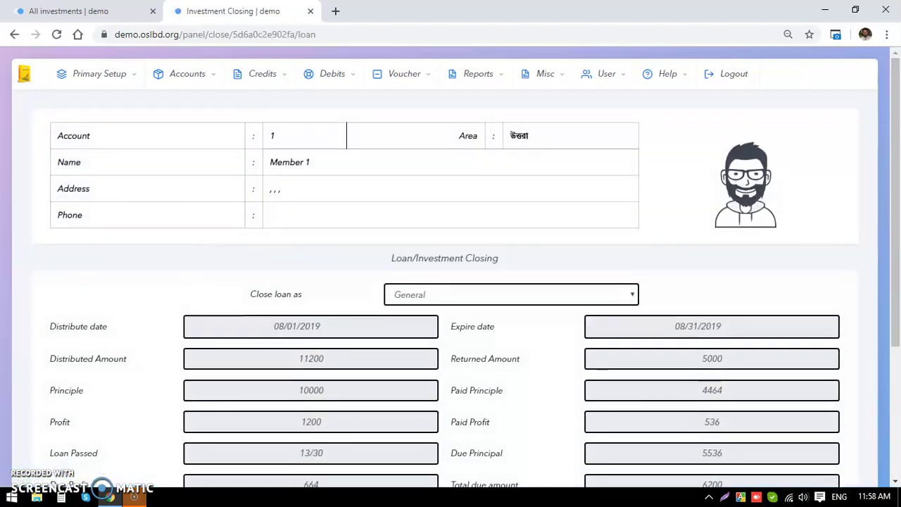
# - Examine the loan closing form's distribution date, distributed amount, principal, profit, loan passed, due profit and overdue
pyautogui.moveTo(569, 148); pyautogui.dragTo(262, 174)
pyautogui.click(262, 174)
pyautogui.scroll(-2, 131, 215)
pyautogui.scroll(-1, 25, 255)
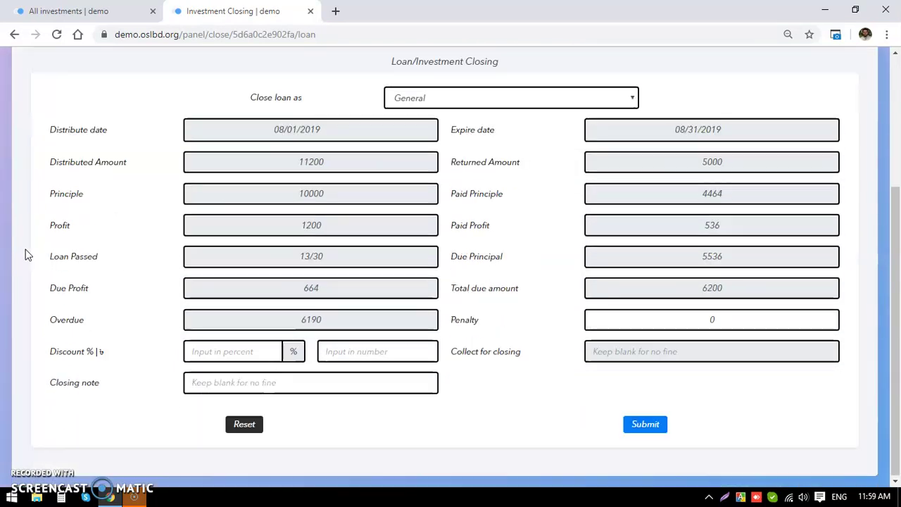
pyautogui.moveTo(121, 140); pyautogui.dragTo(48, 133)
pyautogui.click(75, 171)
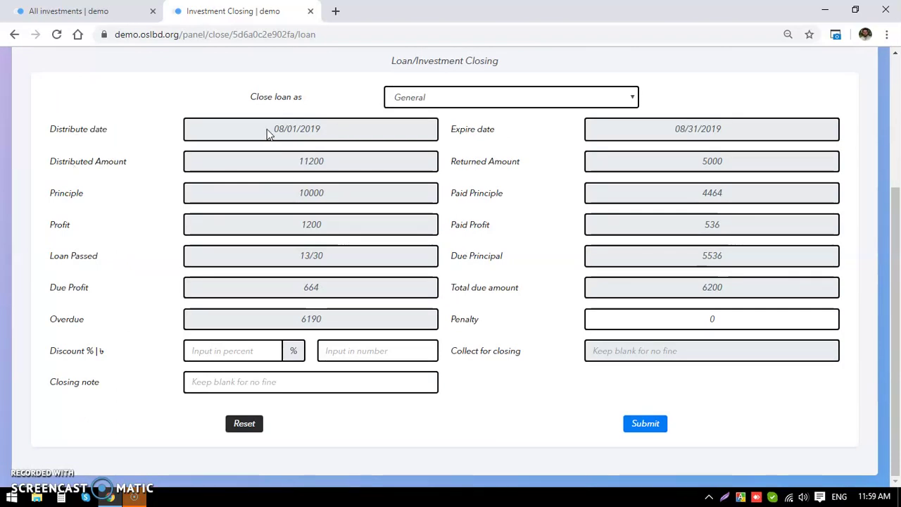
pyautogui.doubleClick(316, 163)
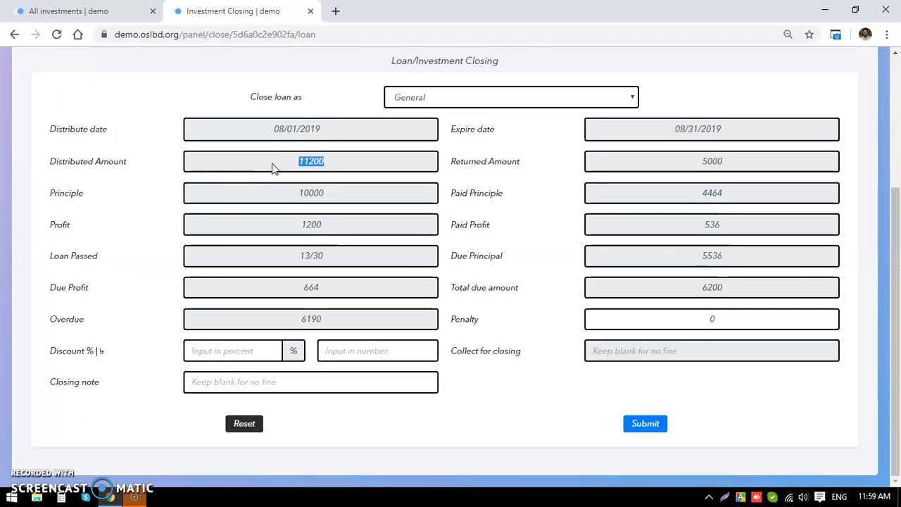
pyautogui.doubleClick(351, 197)
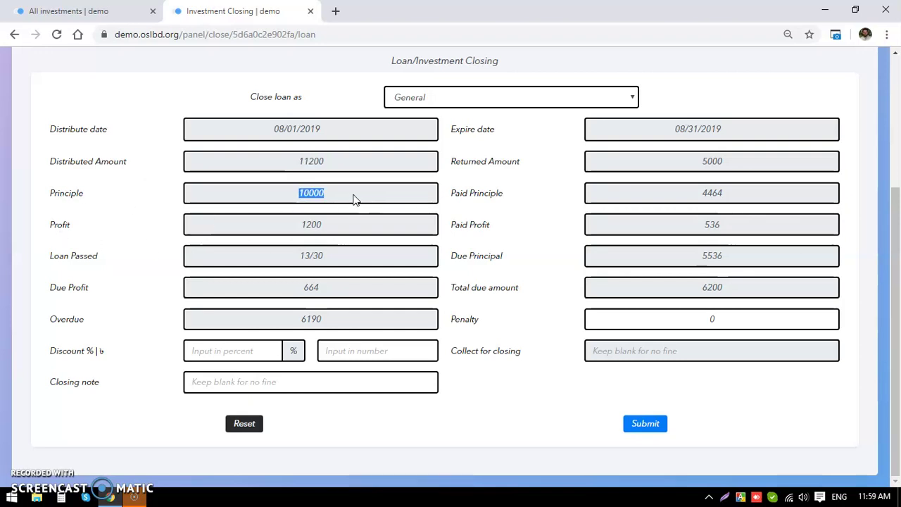
pyautogui.doubleClick(273, 224)
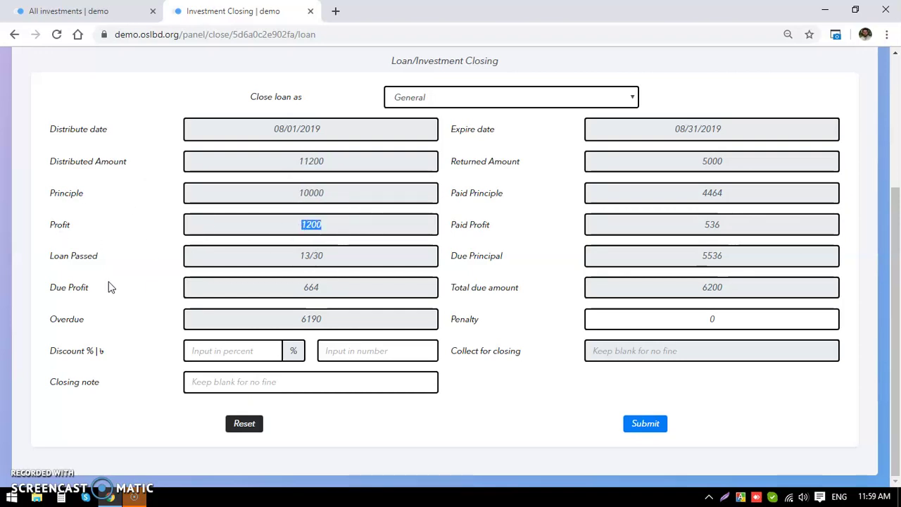
pyautogui.doubleClick(278, 261)
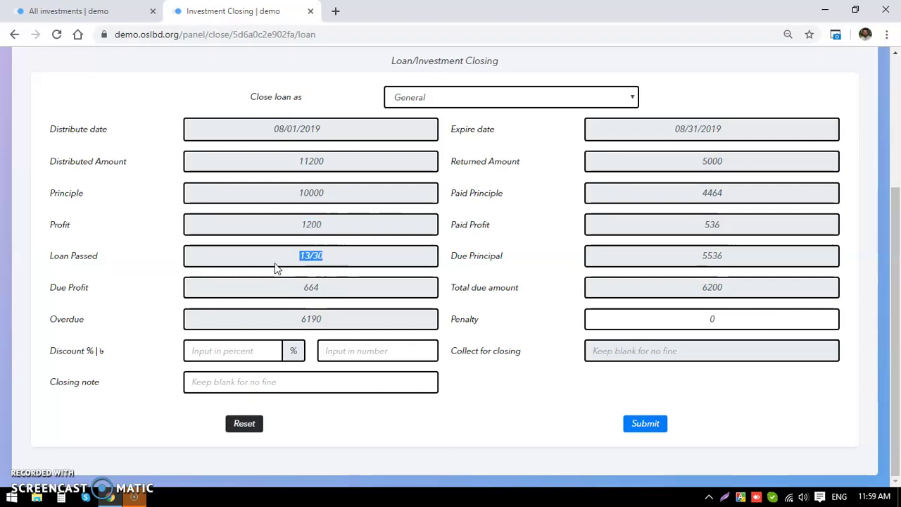
pyautogui.doubleClick(279, 288)
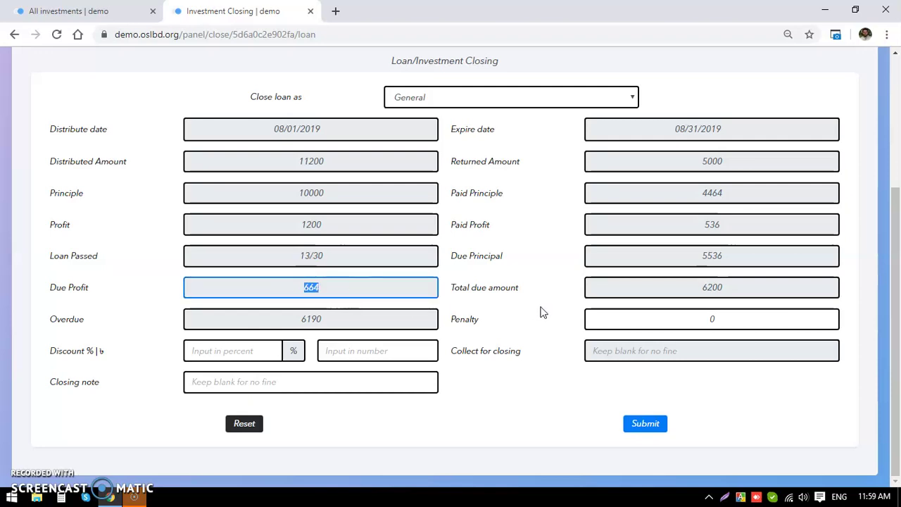
pyautogui.doubleClick(328, 322)
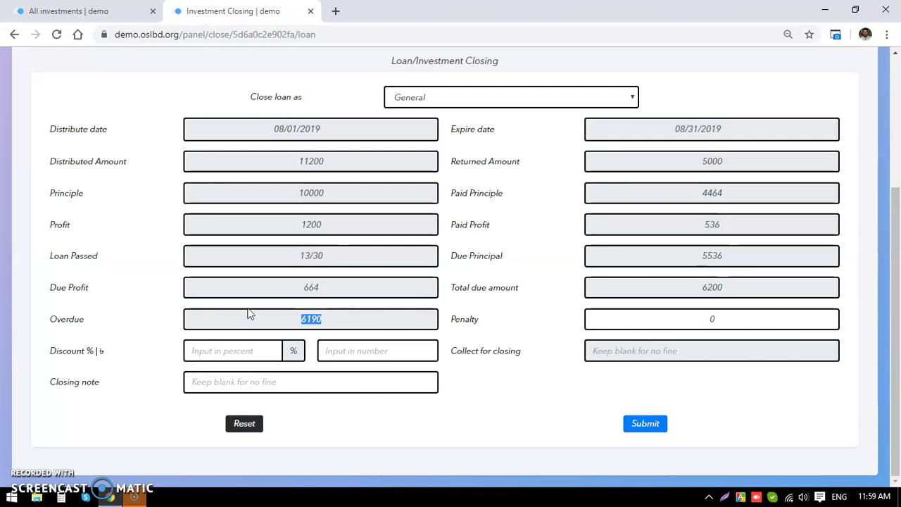
# - Examine the loan's expiry date, returned amount, paid principal, paid profit, due principal, total due amount and penalty
pyautogui.moveTo(512, 149); pyautogui.dragTo(472, 135)
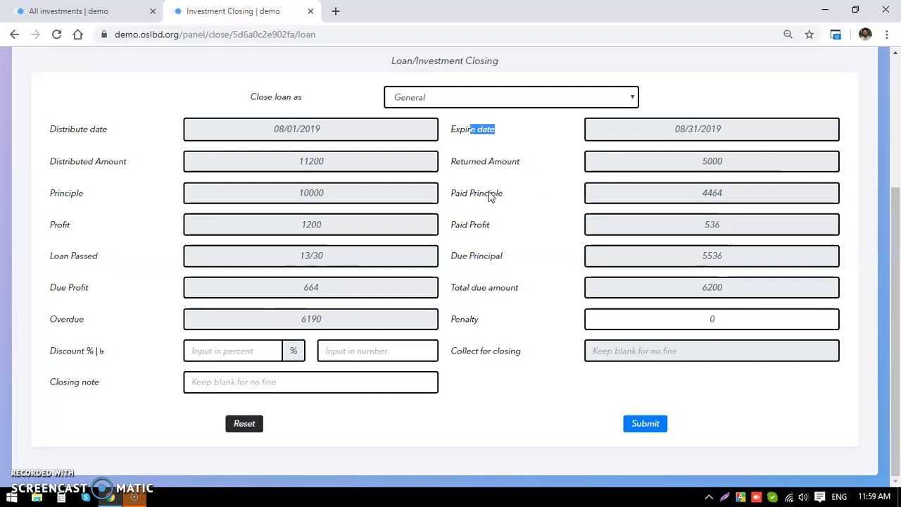
pyautogui.moveTo(523, 165); pyautogui.dragTo(463, 160)
pyautogui.moveTo(753, 161); pyautogui.dragTo(689, 165)
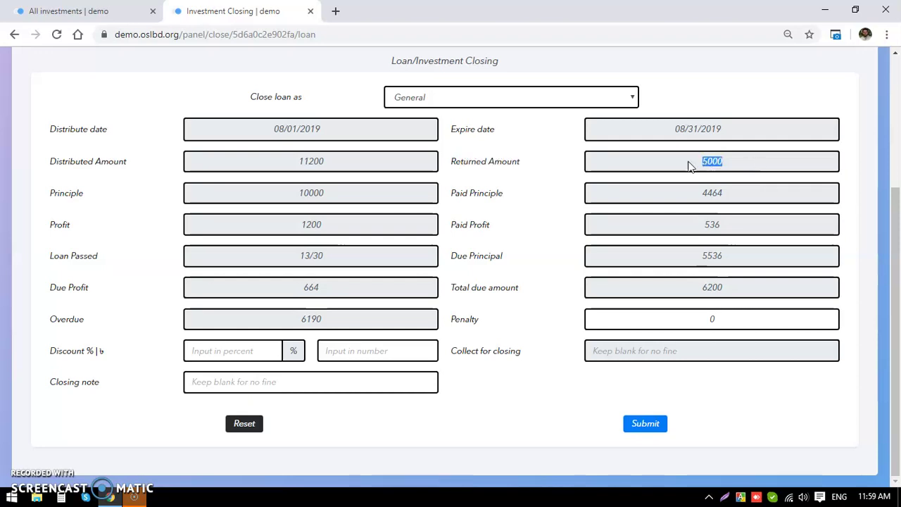
pyautogui.moveTo(525, 199); pyautogui.dragTo(462, 197)
pyautogui.moveTo(744, 194); pyautogui.dragTo(603, 200)
pyautogui.moveTo(494, 231); pyautogui.dragTo(451, 226)
pyautogui.click(619, 228)
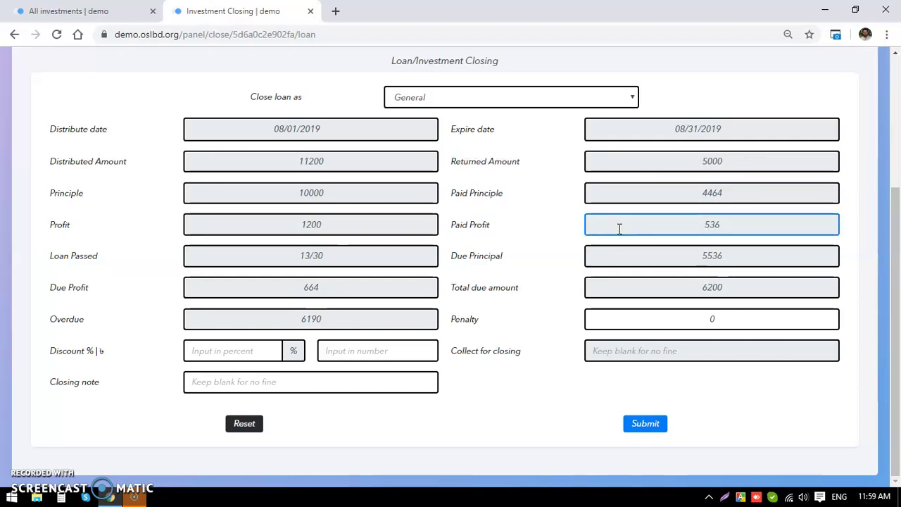
pyautogui.moveTo(758, 257); pyautogui.dragTo(686, 258)
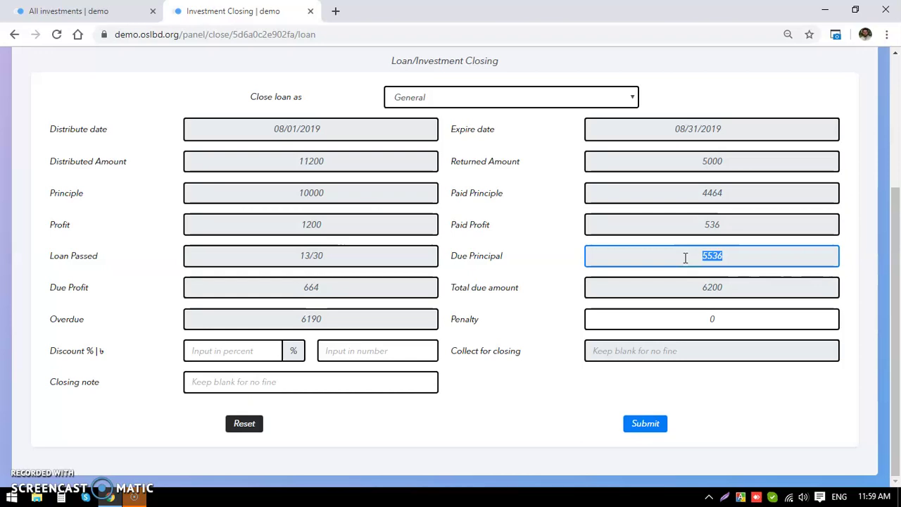
pyautogui.moveTo(737, 288); pyautogui.dragTo(665, 296)
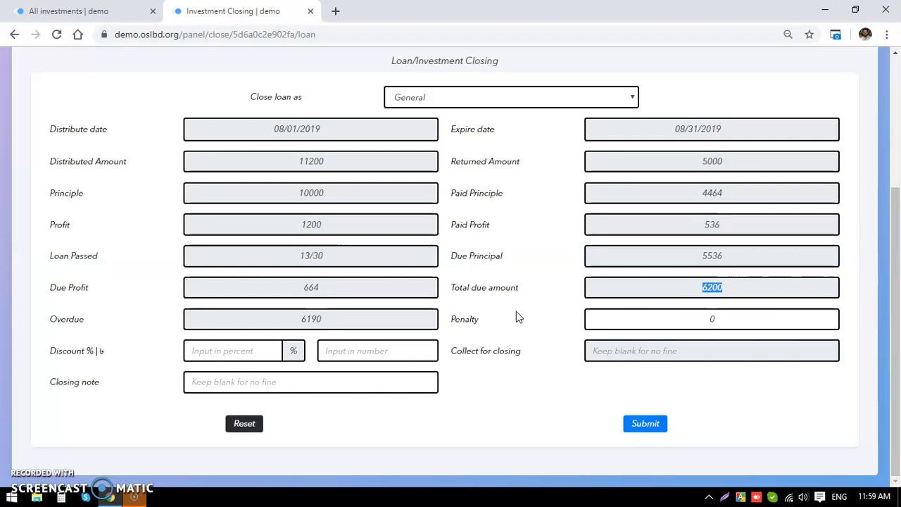
pyautogui.click(491, 317)
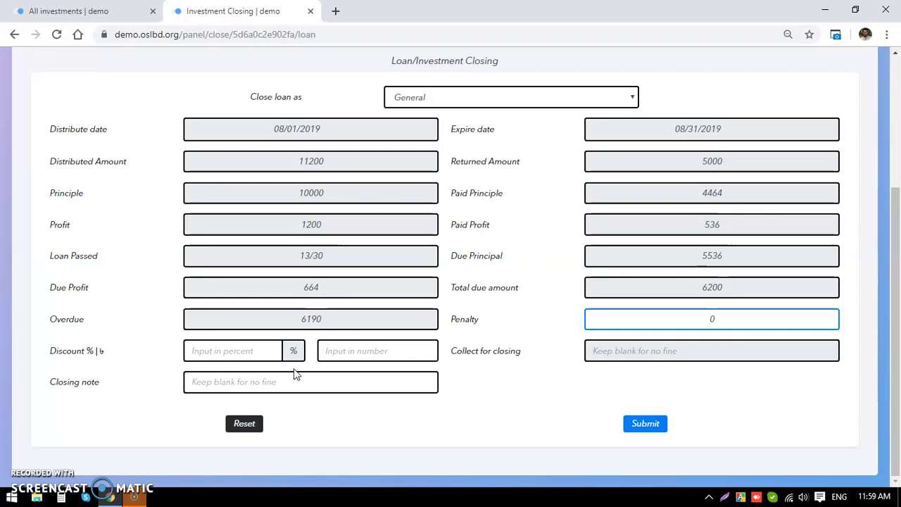
# - Try a 10 percent discount on the loan closing and clear the value again
pyautogui.click(244, 352)
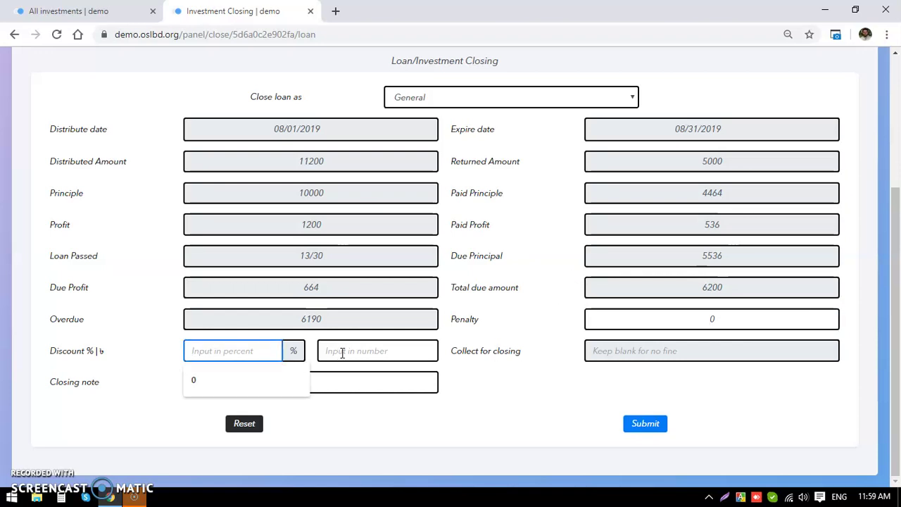
pyautogui.write('10')
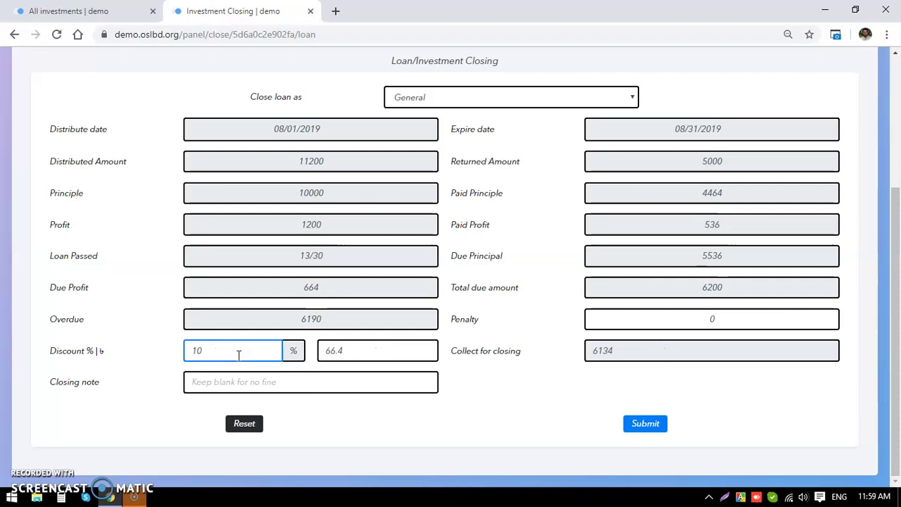
pyautogui.press('BackSpace')
pyautogui.press('BackSpace')
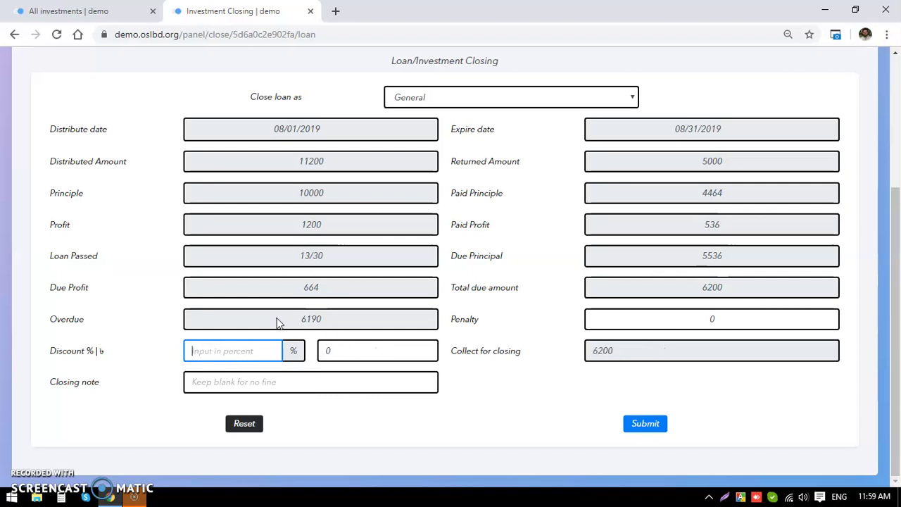
# - Set the closing discount as an amount of 500 and check the amount to collect for closing
pyautogui.moveTo(348, 291); pyautogui.dragTo(286, 298)
pyautogui.moveTo(358, 346); pyautogui.dragTo(298, 364)
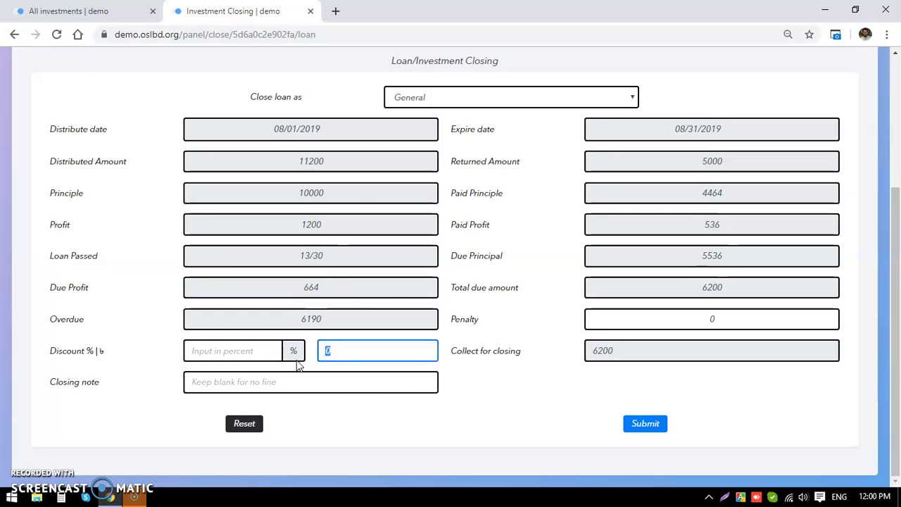
pyautogui.write('500')
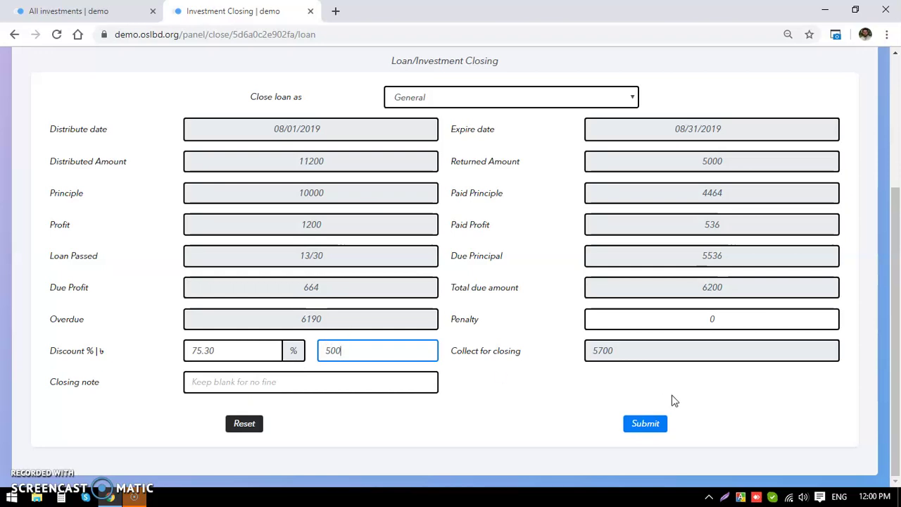
pyautogui.moveTo(628, 361); pyautogui.dragTo(586, 358)
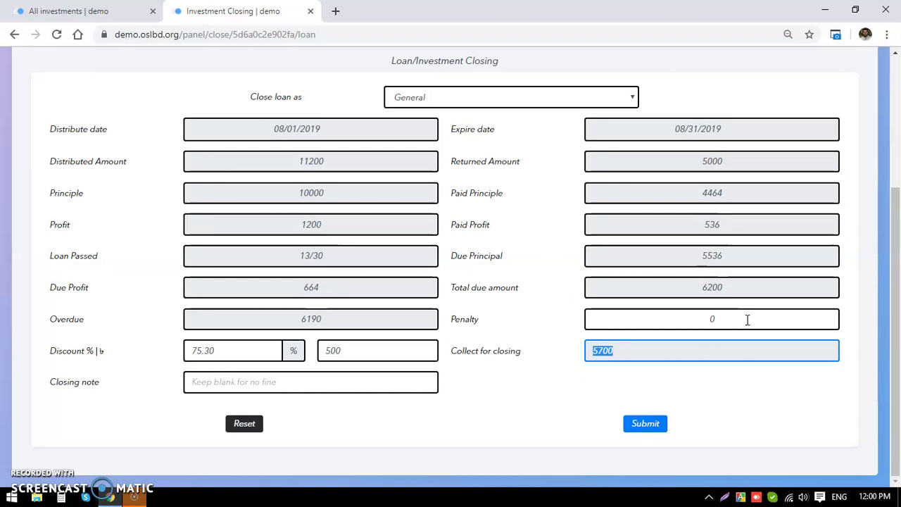
# - Try a penalty of 200 and check its effect on the amount to collect for closing
pyautogui.click(662, 321)
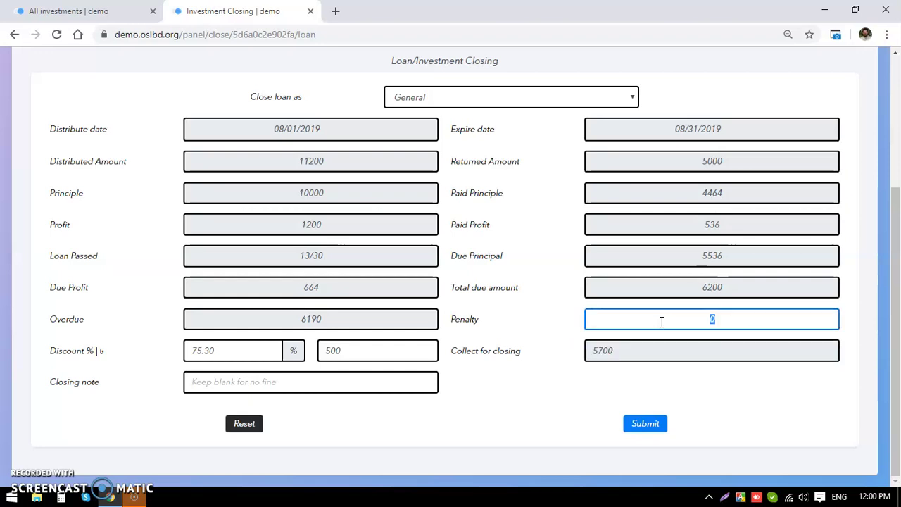
pyautogui.write('200')
pyautogui.click(614, 355)
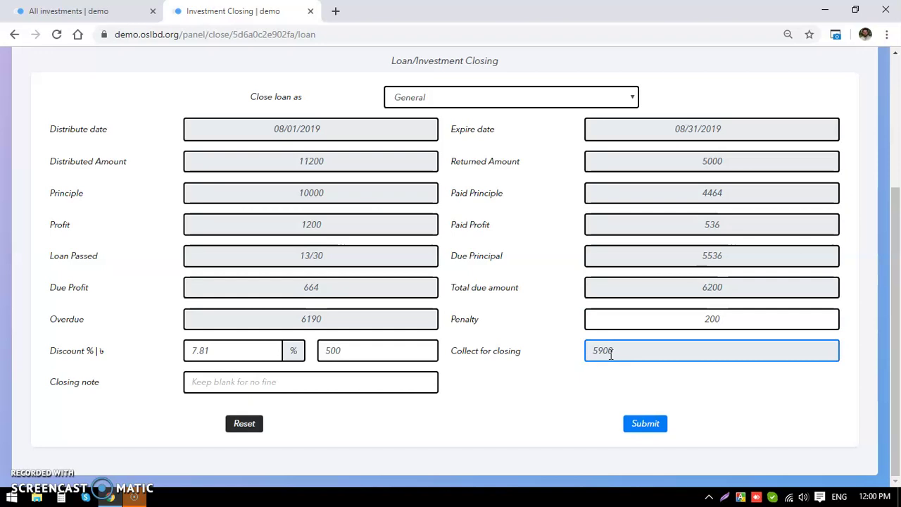
# - Set the penalty to 20, submit the loan closing and confirm that the information and amounts are correct
pyautogui.click(680, 318)
pyautogui.write('0')
pyautogui.click(642, 316)
pyautogui.write('20')
pyautogui.click(670, 385)
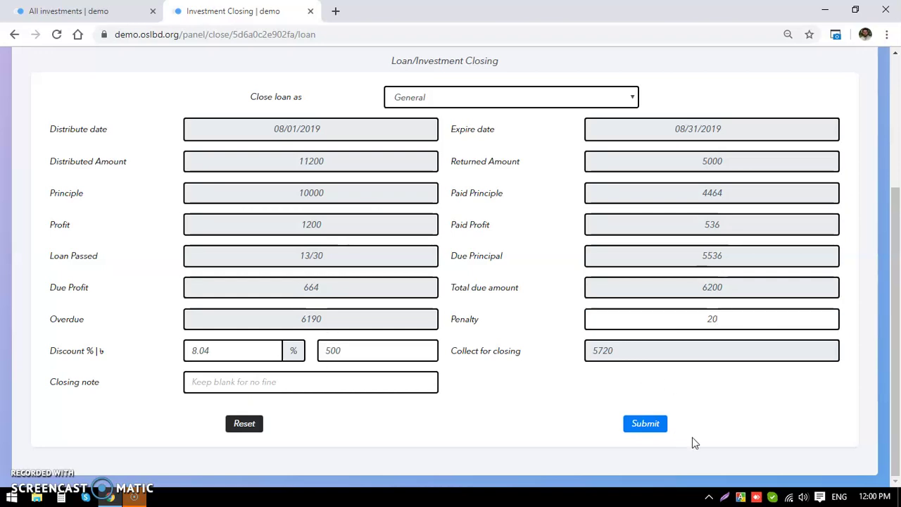
pyautogui.click(651, 426)
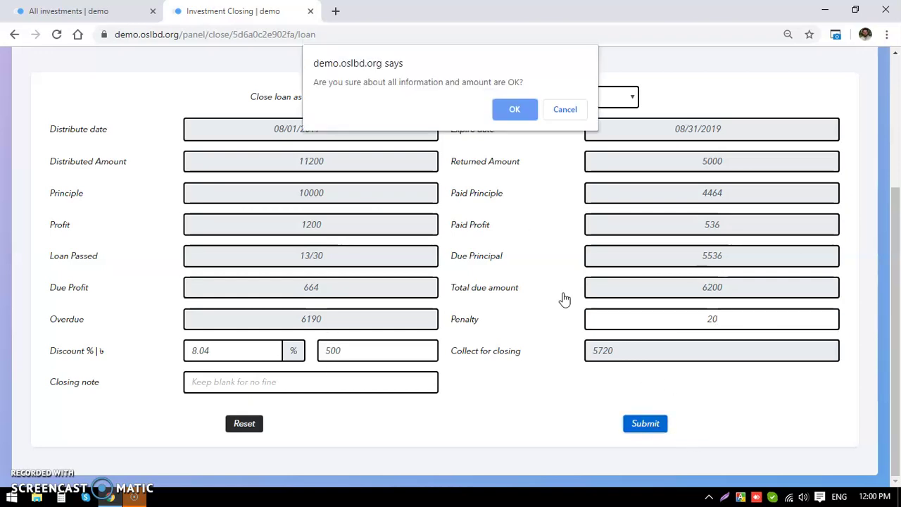
pyautogui.click(519, 109)
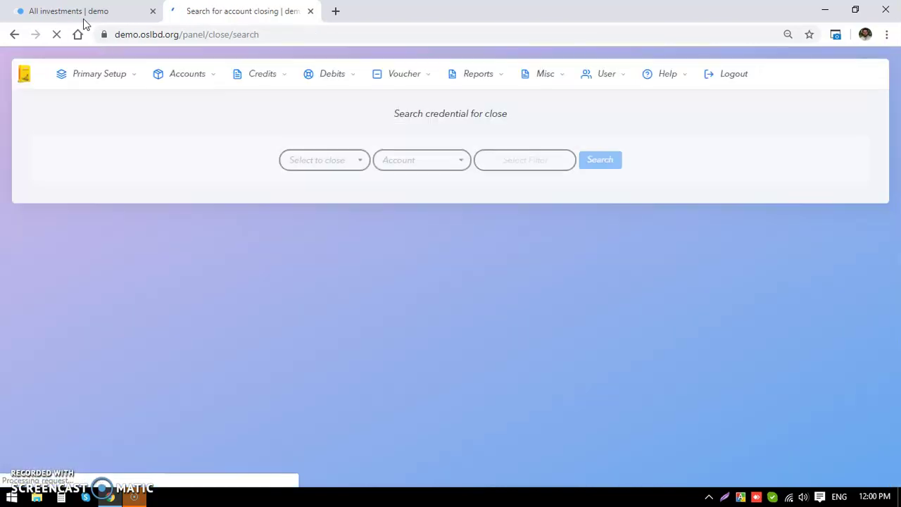
# - Reload the investment list, check the closed loan among the paid investments, and return to viewing all accounts
pyautogui.click(75, 11)
pyautogui.click(57, 37)
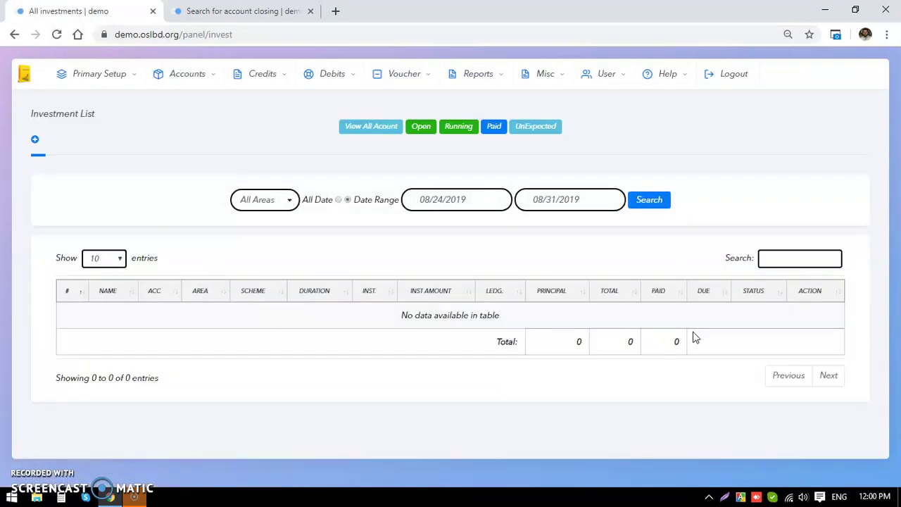
pyautogui.click(494, 133)
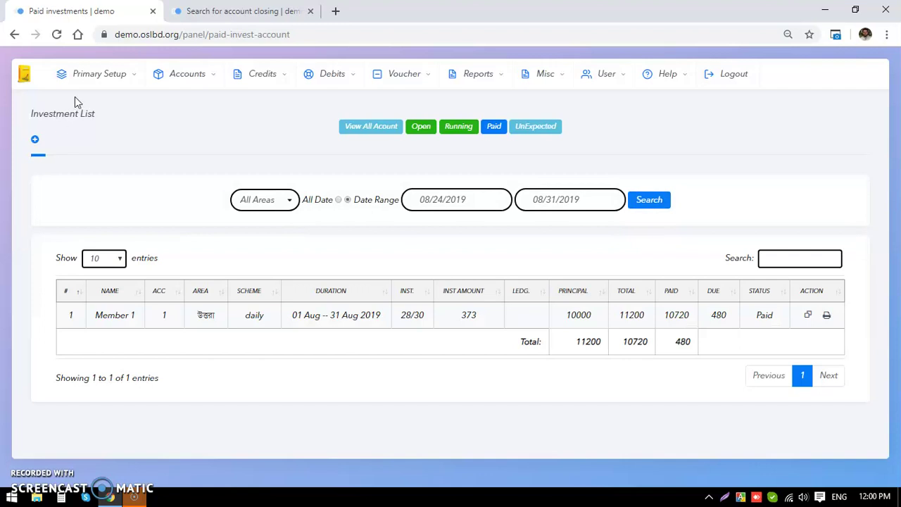
pyautogui.click(370, 135)
# - Generate the user collection report for all users on 08/31/2019, check the closing payment under Installment Collection, and close the report
pyautogui.hotkey('ctrl', 'Tab')
pyautogui.click(491, 79)
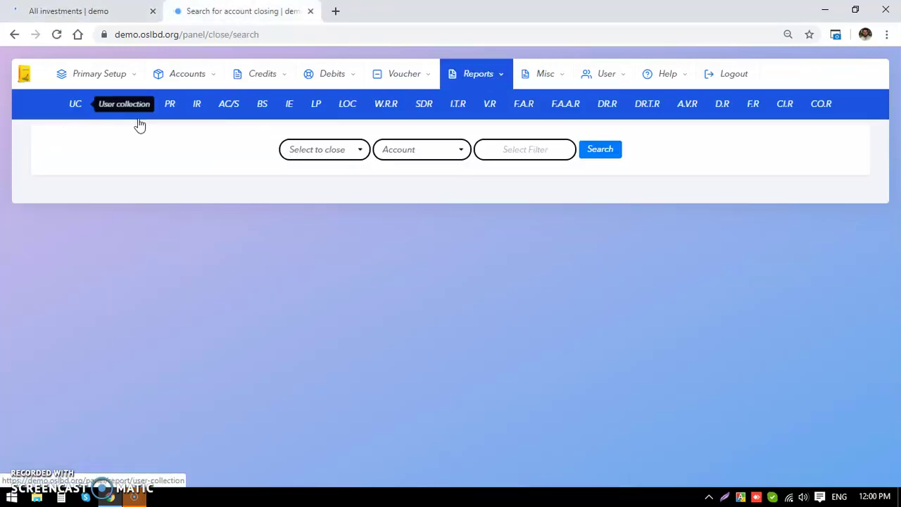
pyautogui.click(80, 111)
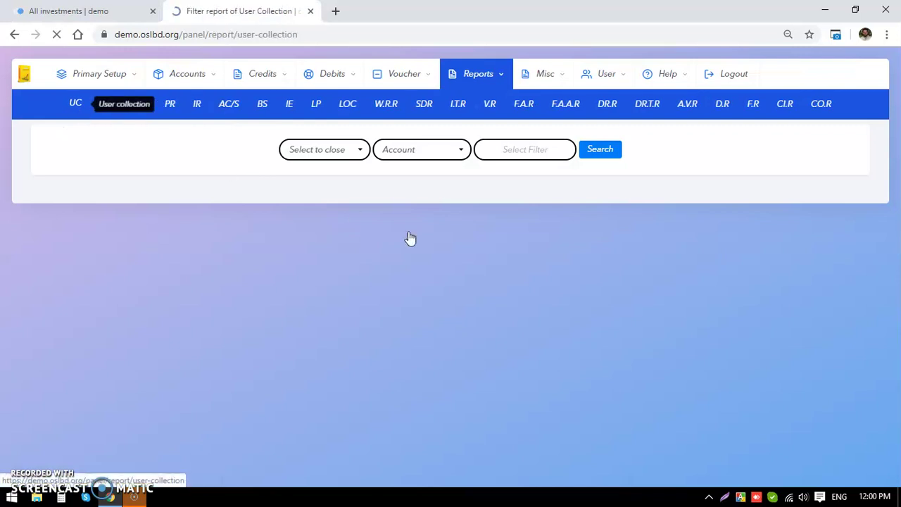
pyautogui.click(666, 152)
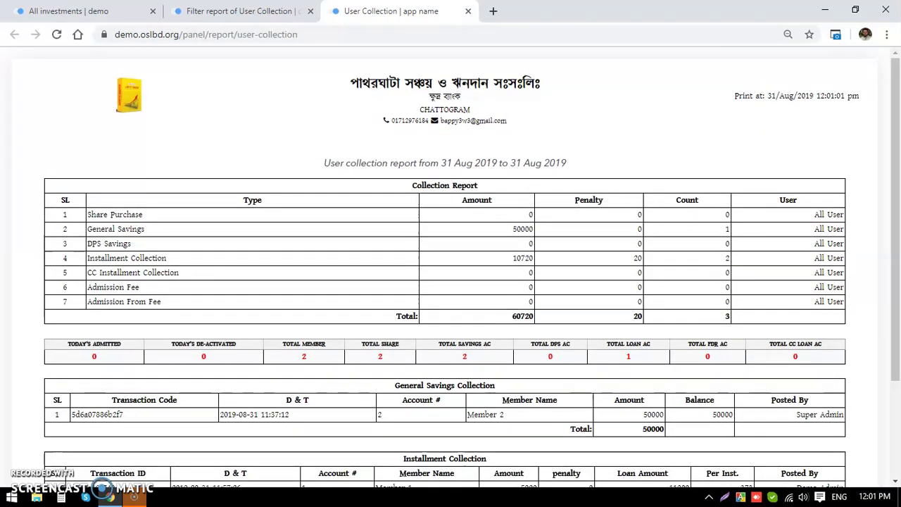
pyautogui.scroll(-2, 450, 282)
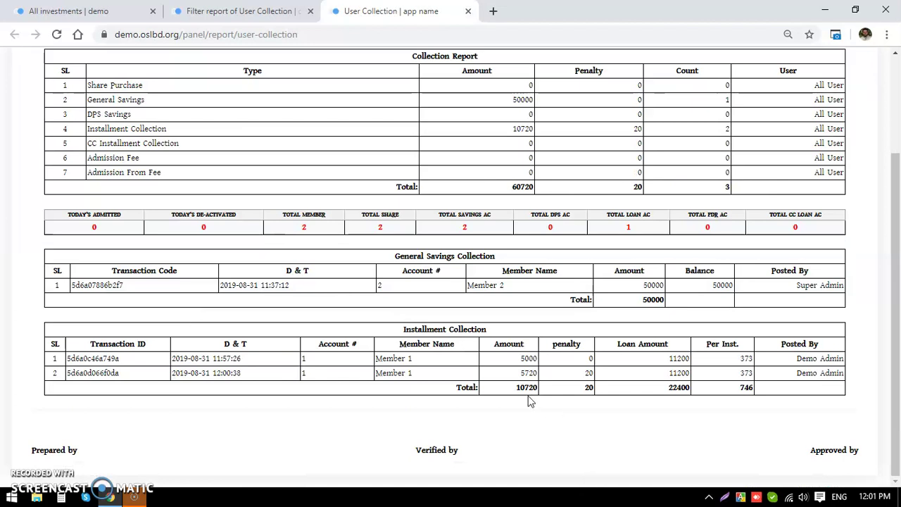
pyautogui.doubleClick(528, 373)
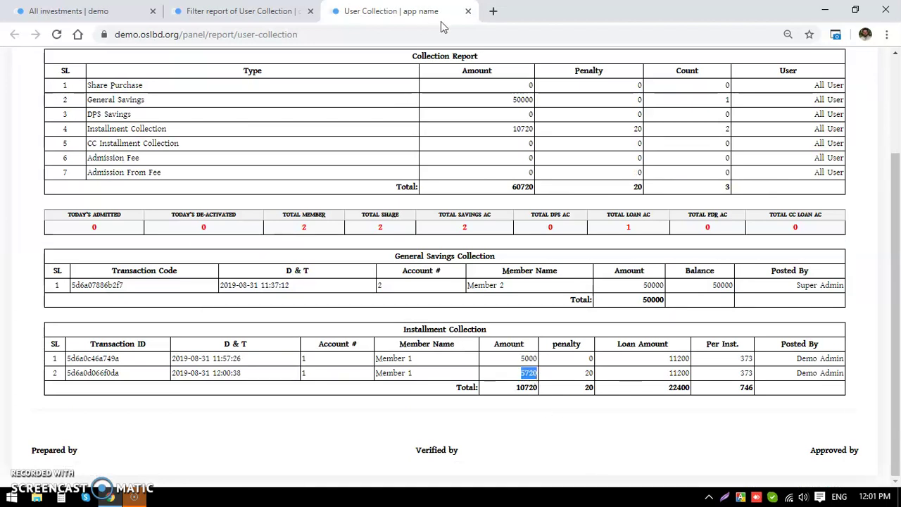
pyautogui.click(468, 11)
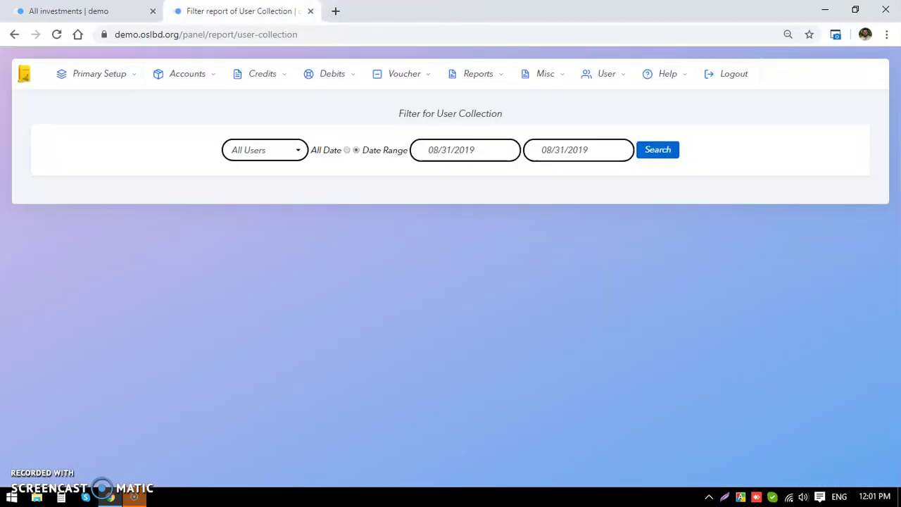
# - Open the general ledger report and check the cash amounts of the Loan Distribute and Installment Pay transactions
pyautogui.click(324, 82)
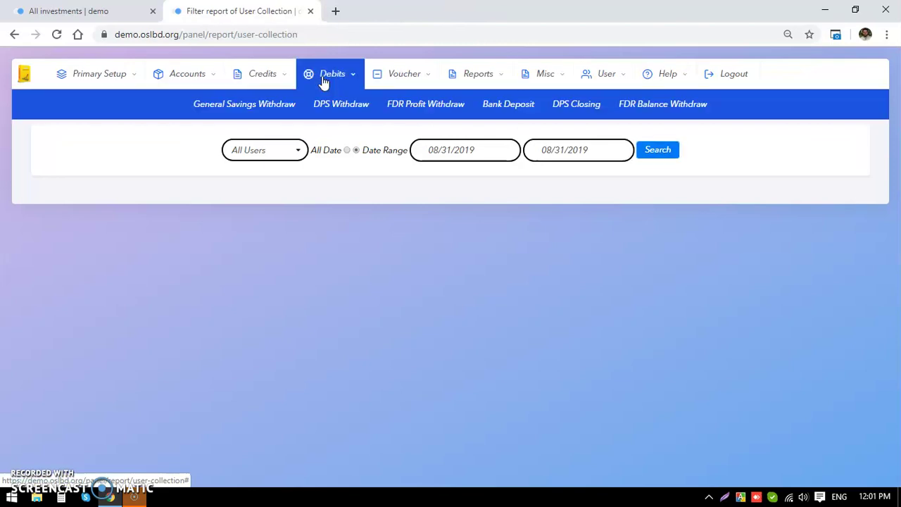
pyautogui.click(501, 73)
pyautogui.click(143, 104)
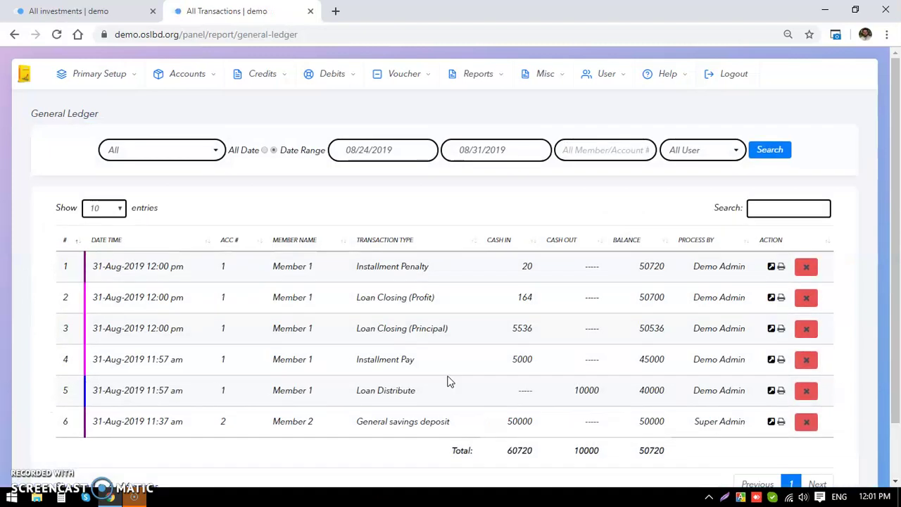
pyautogui.moveTo(598, 395); pyautogui.dragTo(563, 401)
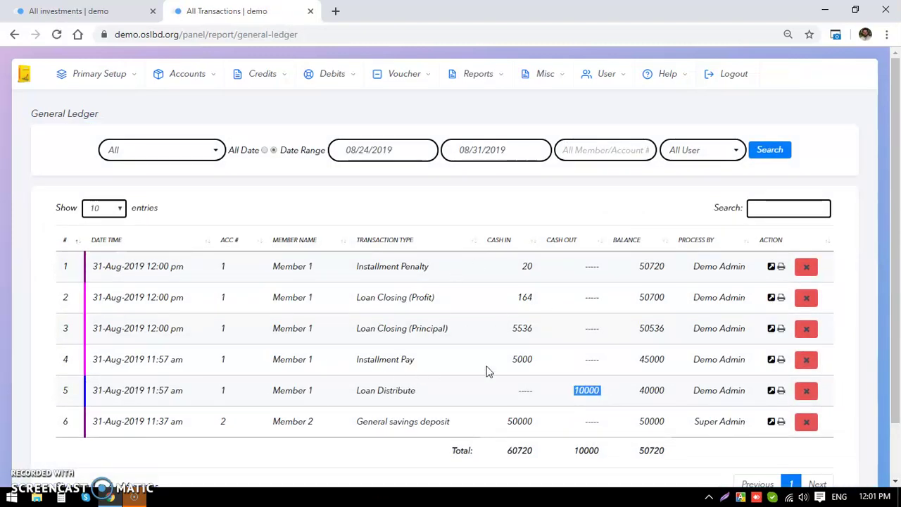
pyautogui.moveTo(421, 362); pyautogui.dragTo(356, 365)
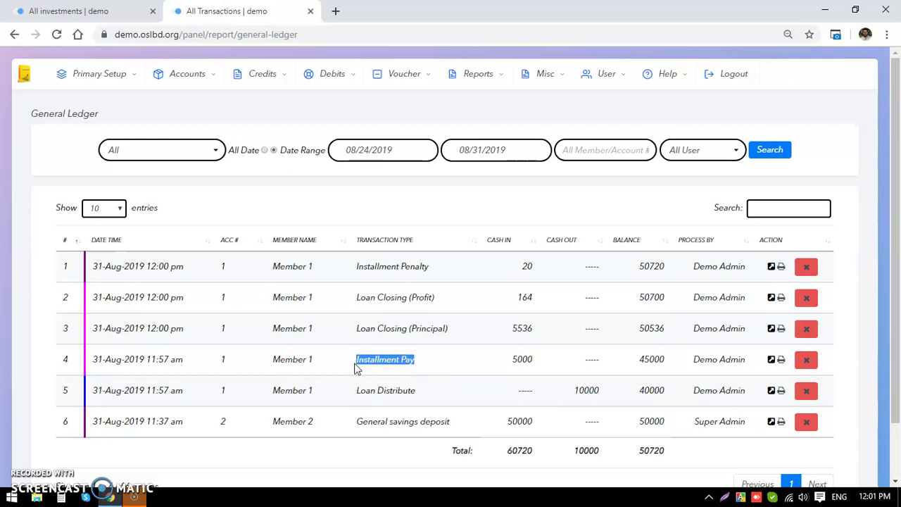
pyautogui.moveTo(549, 363); pyautogui.dragTo(505, 362)
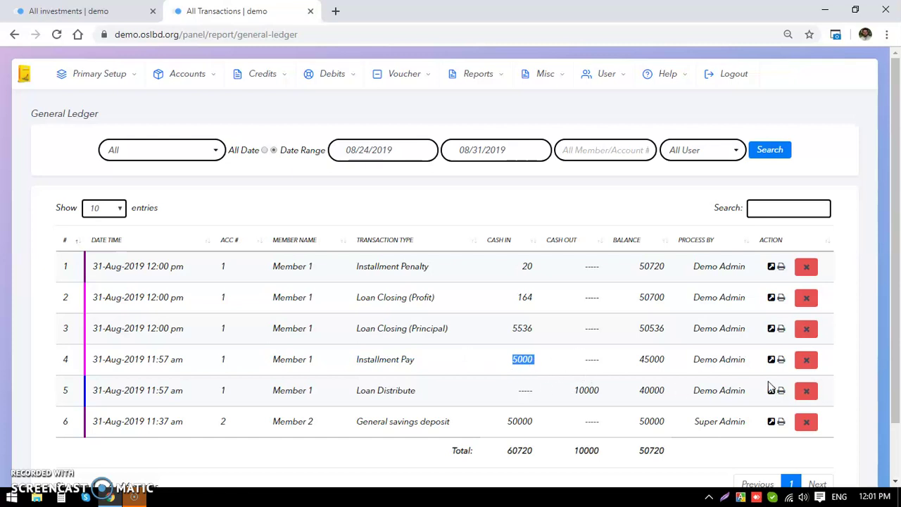
# - Compare the Loan Closing (Principal) transaction's cash-in amount with the Installment Pay amount in the general ledger
pyautogui.click(438, 330)
pyautogui.moveTo(459, 336); pyautogui.dragTo(367, 337)
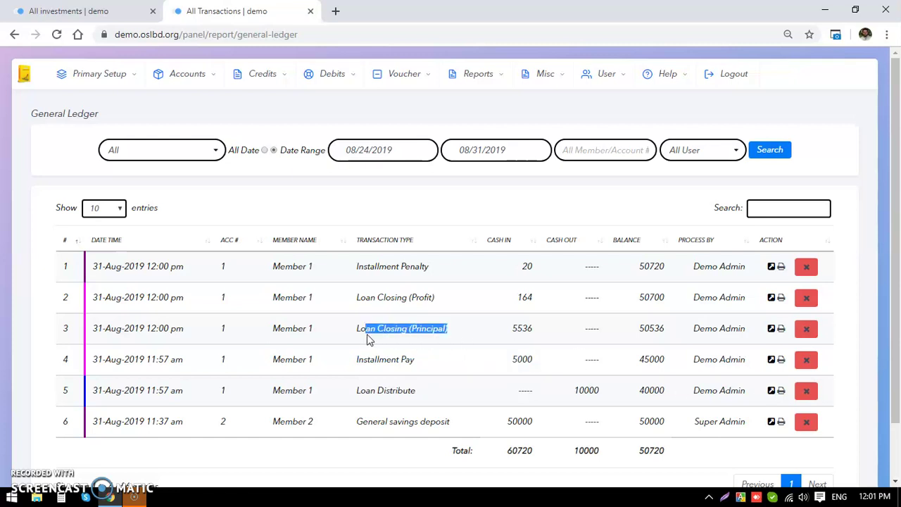
pyautogui.click(490, 347)
pyautogui.moveTo(539, 362); pyautogui.dragTo(492, 368)
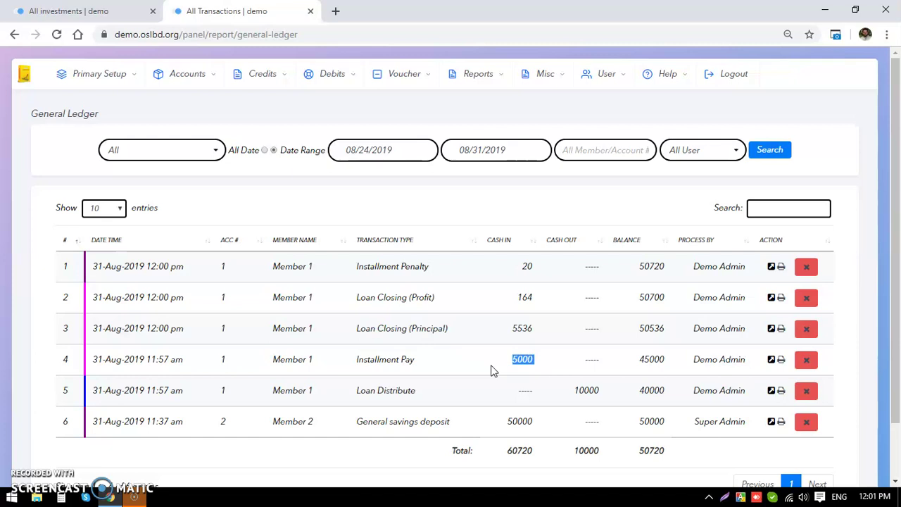
pyautogui.click(485, 362)
pyautogui.moveTo(547, 329); pyautogui.dragTo(512, 334)
pyautogui.click(544, 334)
# - Check the cash-in amounts of the Loan Closing (Profit) and Installment Penalty transactions in the general ledger
pyautogui.moveTo(460, 306); pyautogui.dragTo(359, 305)
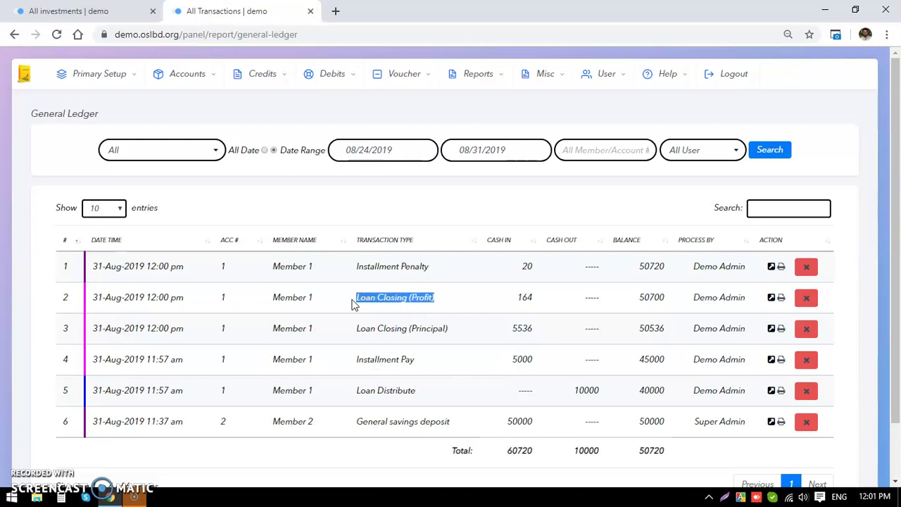
pyautogui.moveTo(539, 300); pyautogui.dragTo(511, 304)
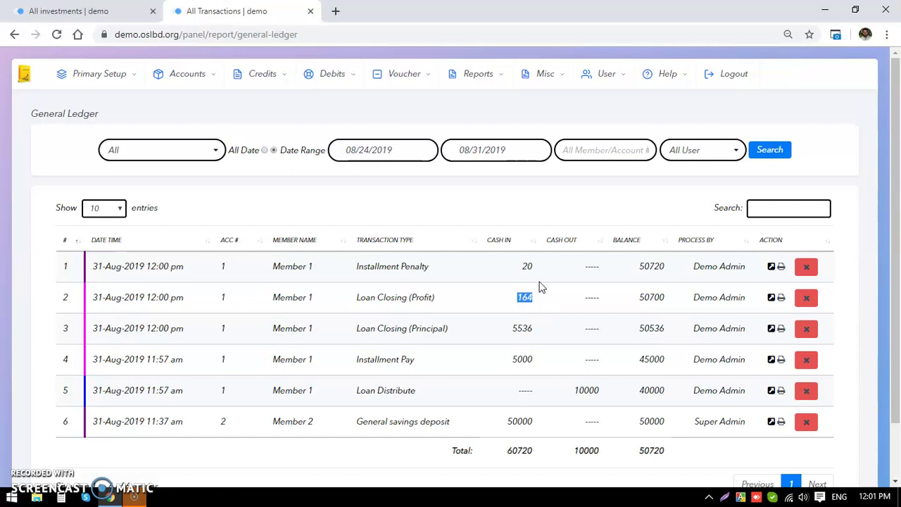
pyautogui.click(540, 286)
pyautogui.moveTo(431, 271); pyautogui.dragTo(356, 274)
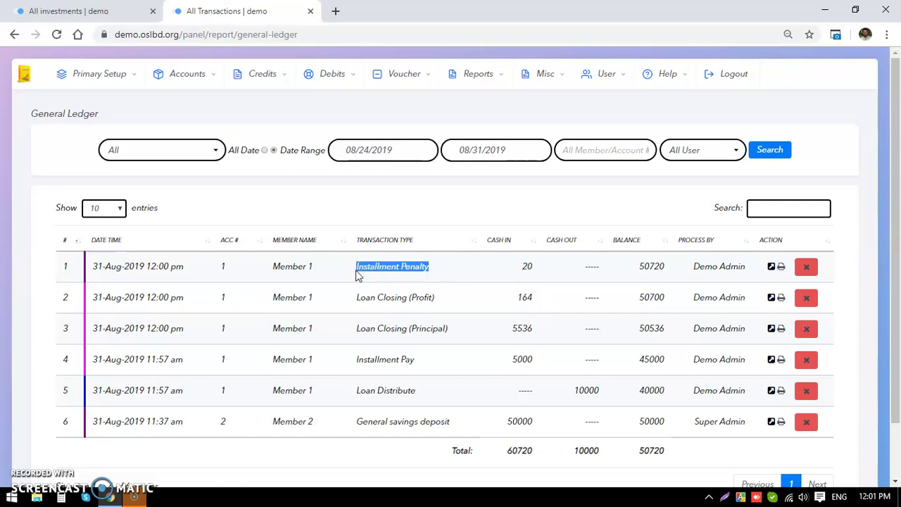
pyautogui.moveTo(553, 272); pyautogui.dragTo(501, 273)
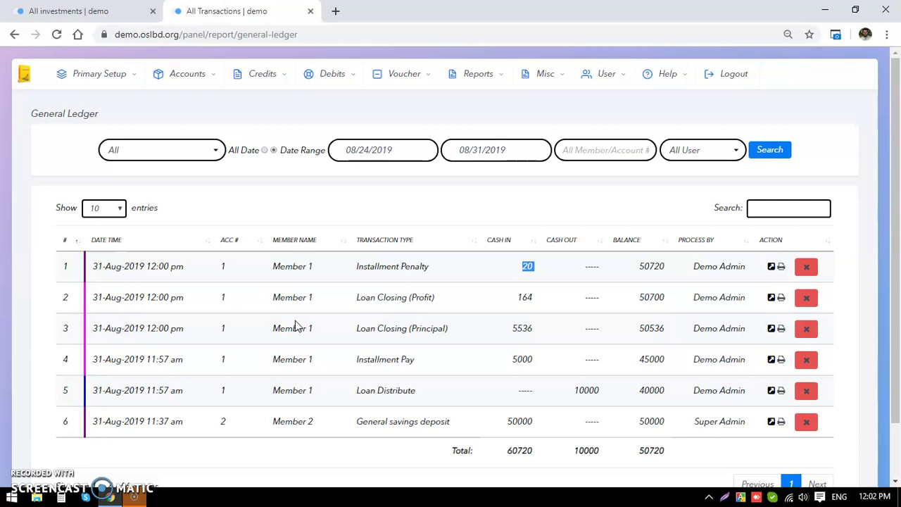
# - Look at the investment list again, then go back from the general ledger to the member's Investment Closing page
pyautogui.click(70, 12)
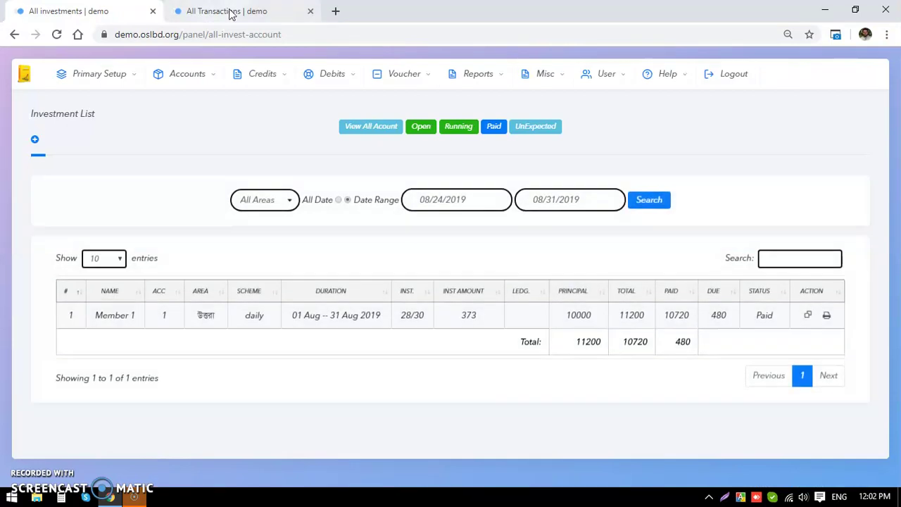
pyautogui.click(230, 12)
pyautogui.click(15, 35)
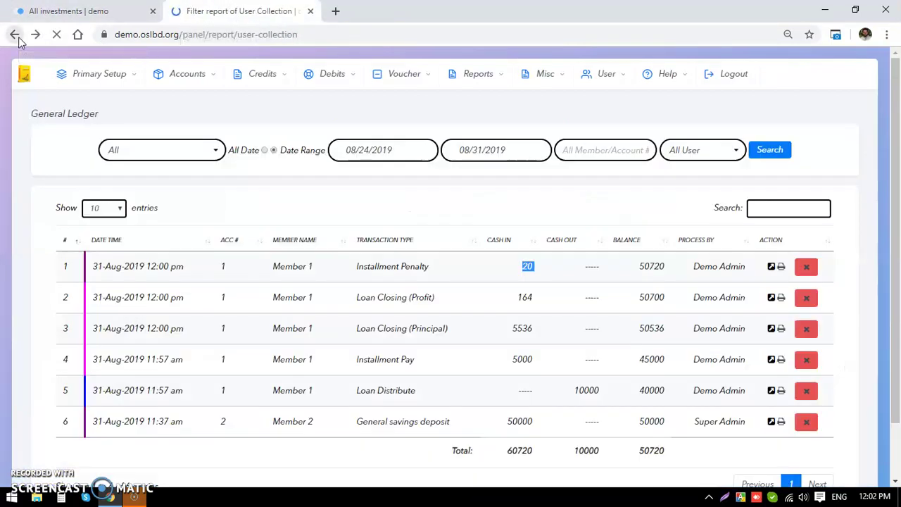
pyautogui.click(19, 41)
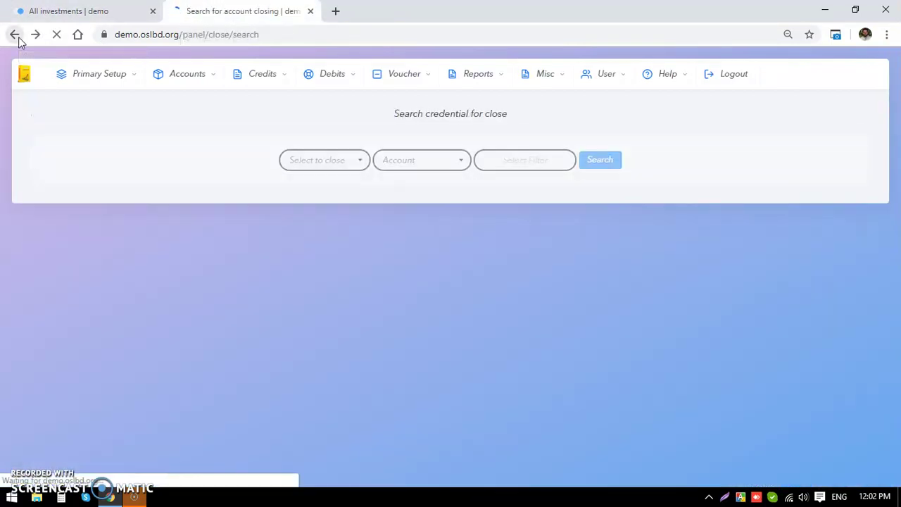
pyautogui.click(19, 39)
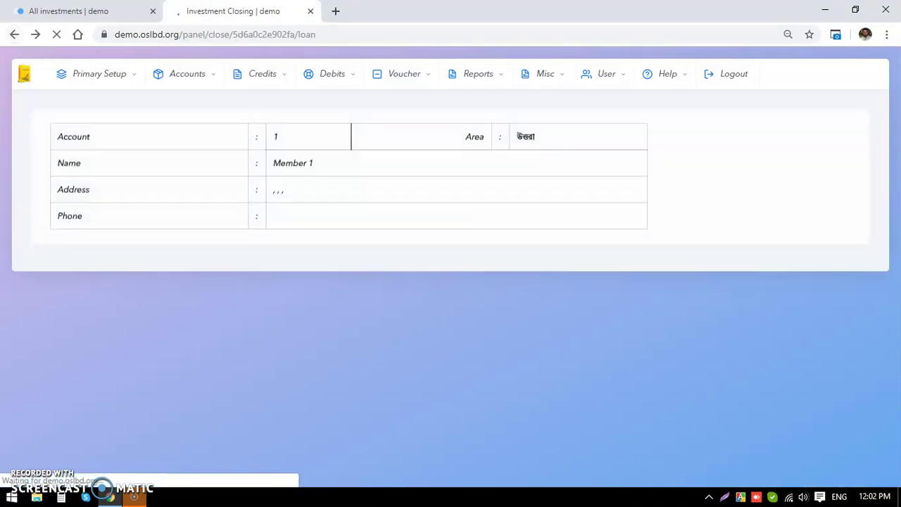